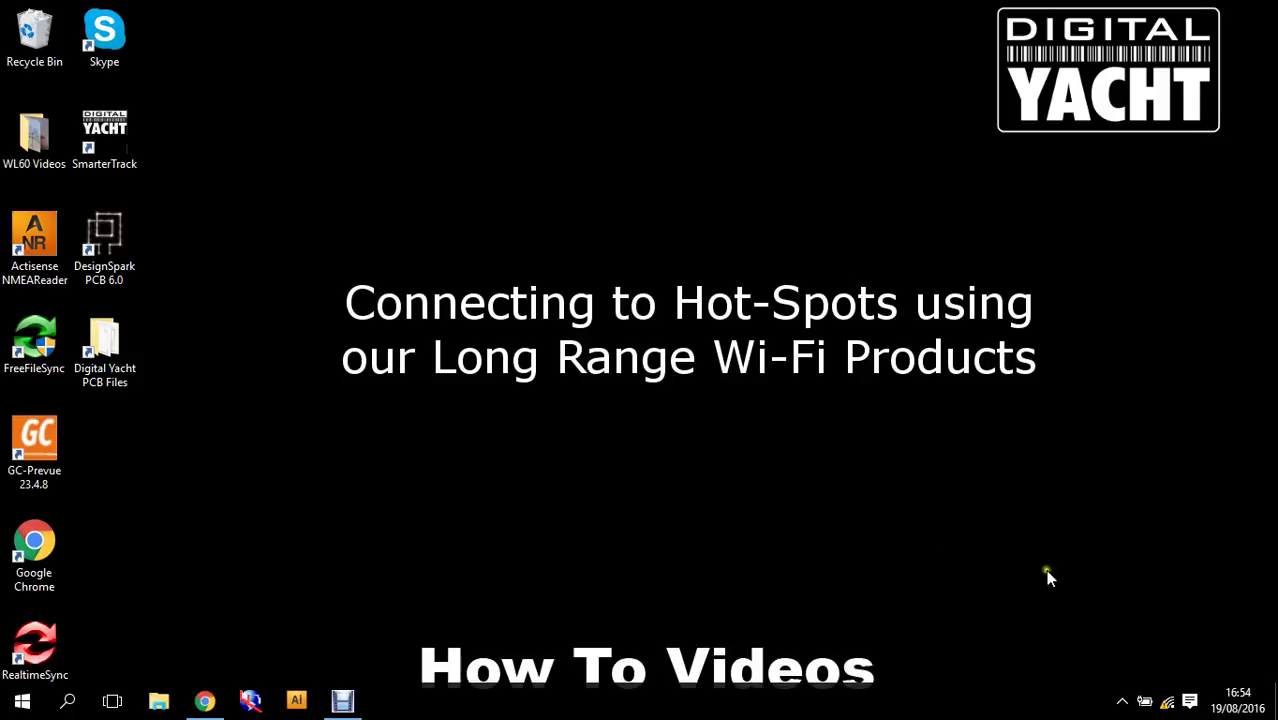
Step: Check the Wi-Fi network list, then bring up Chrome showing DNS_PROBE_FINISHED_NO_INTERNET
{"action": "left_click", "coordinate": [1167, 703]}
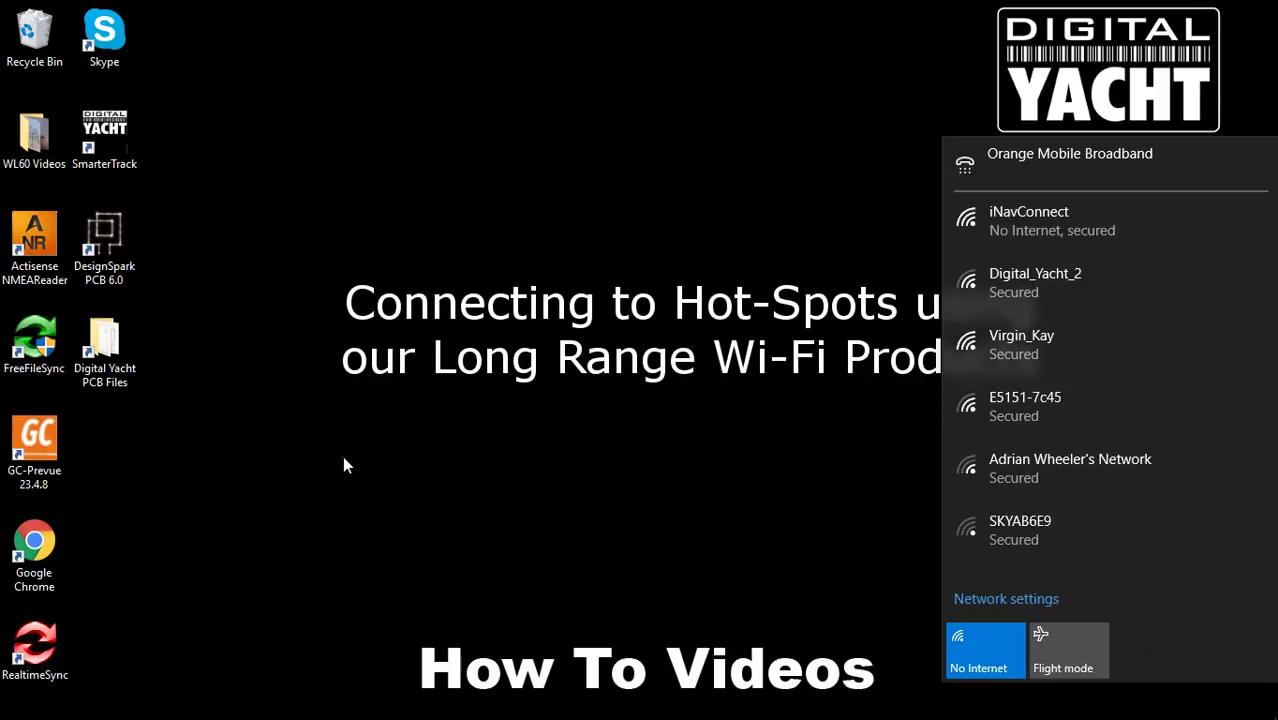
{"action": "mouse_move", "coordinate": [250, 714]}
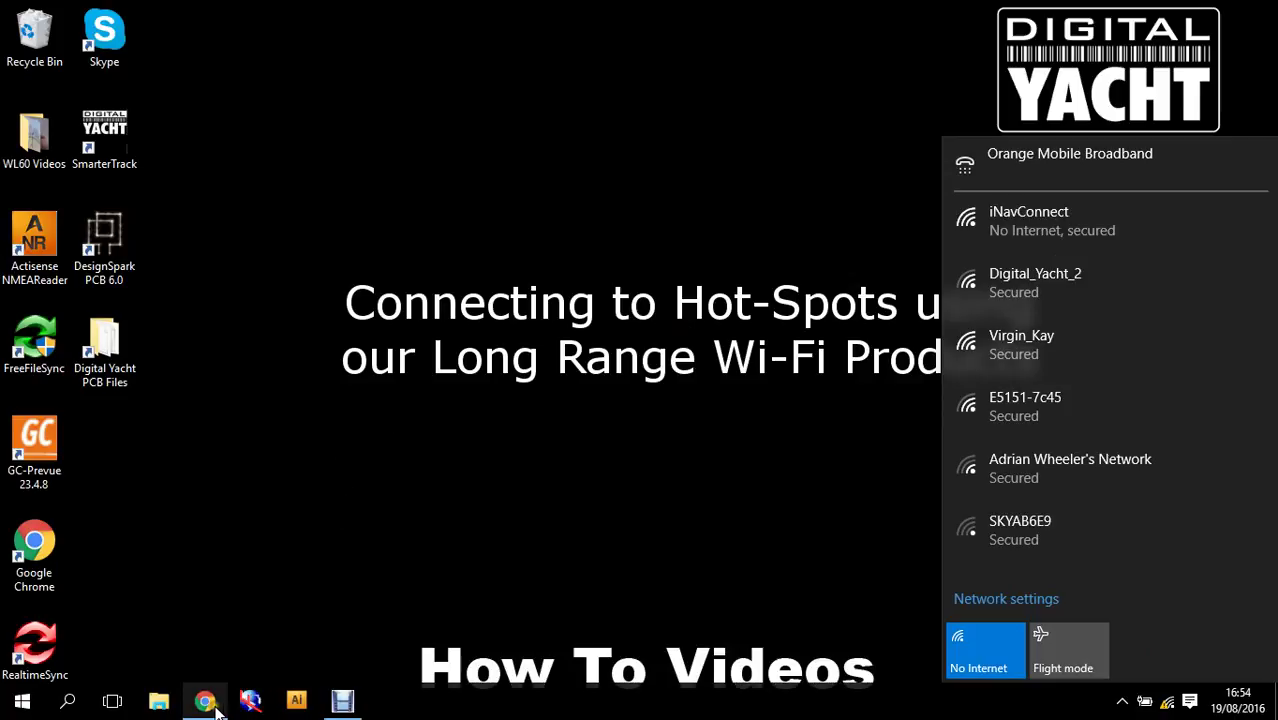
{"action": "left_click", "coordinate": [206, 702]}
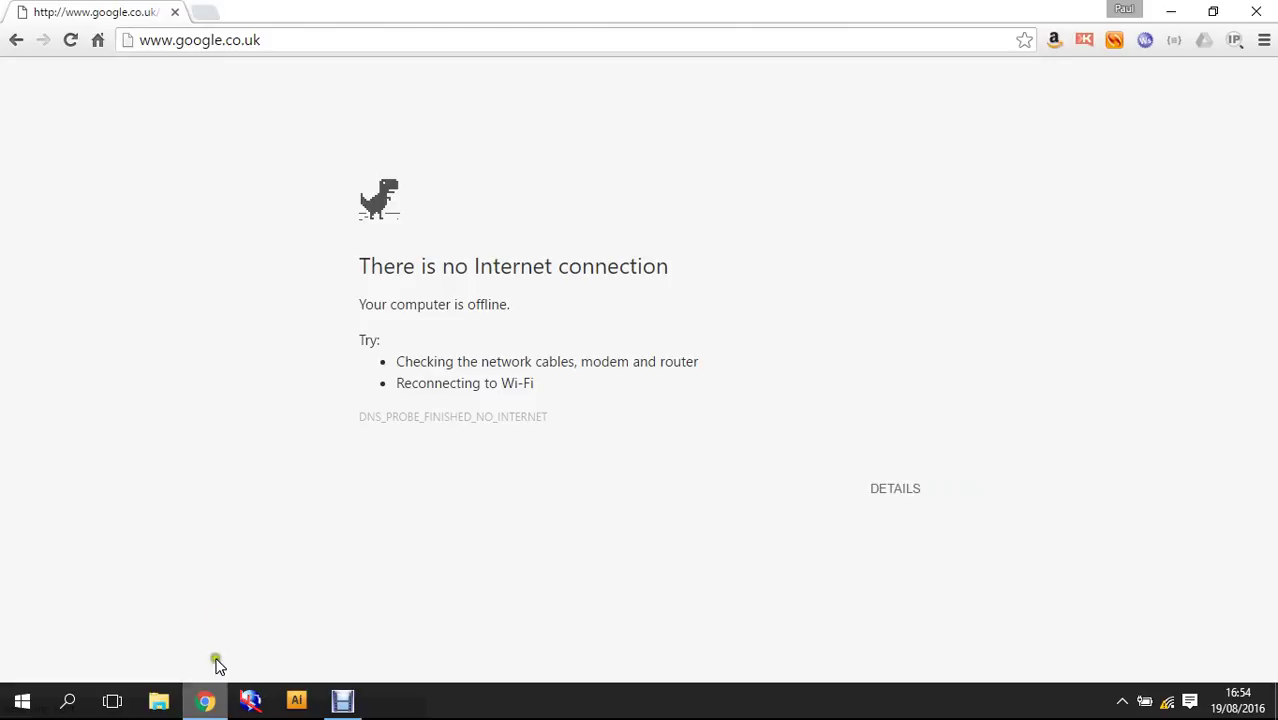
Step: Load 192.168.1.1 in Chrome's address bar to reach the iNavConnect login
{"action": "left_click", "coordinate": [231, 45]}
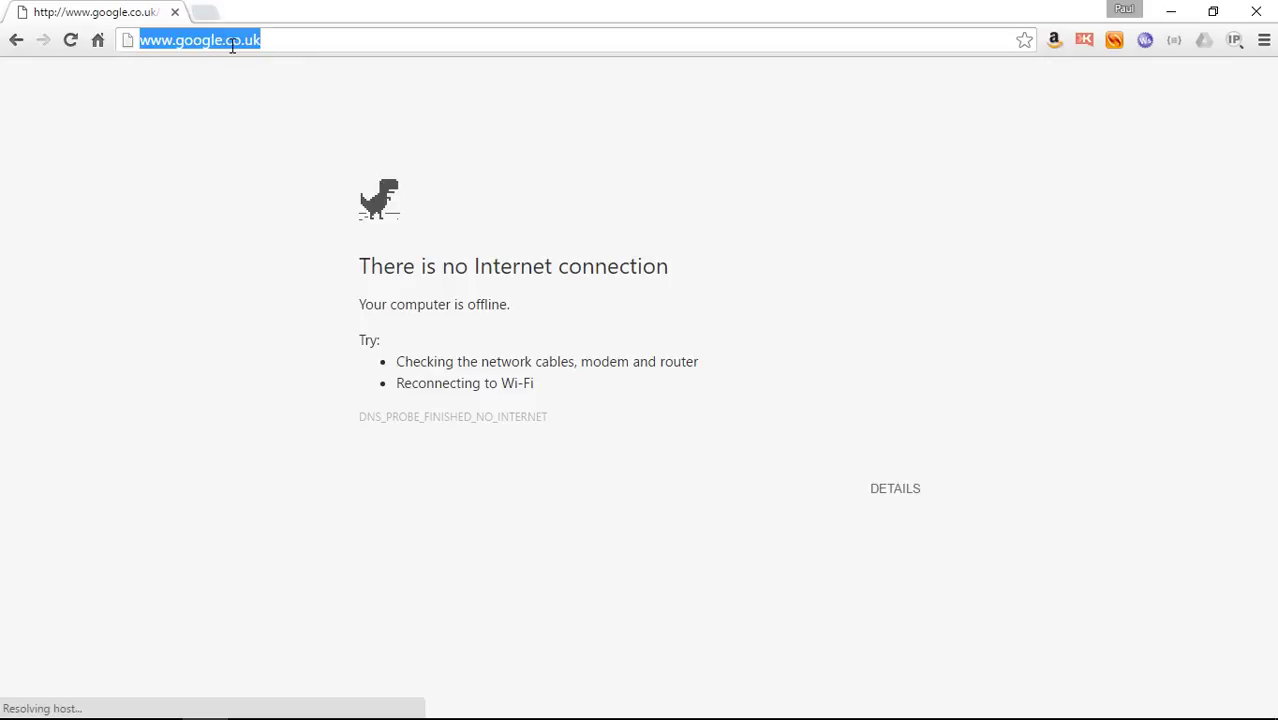
{"action": "type", "text": "1"}
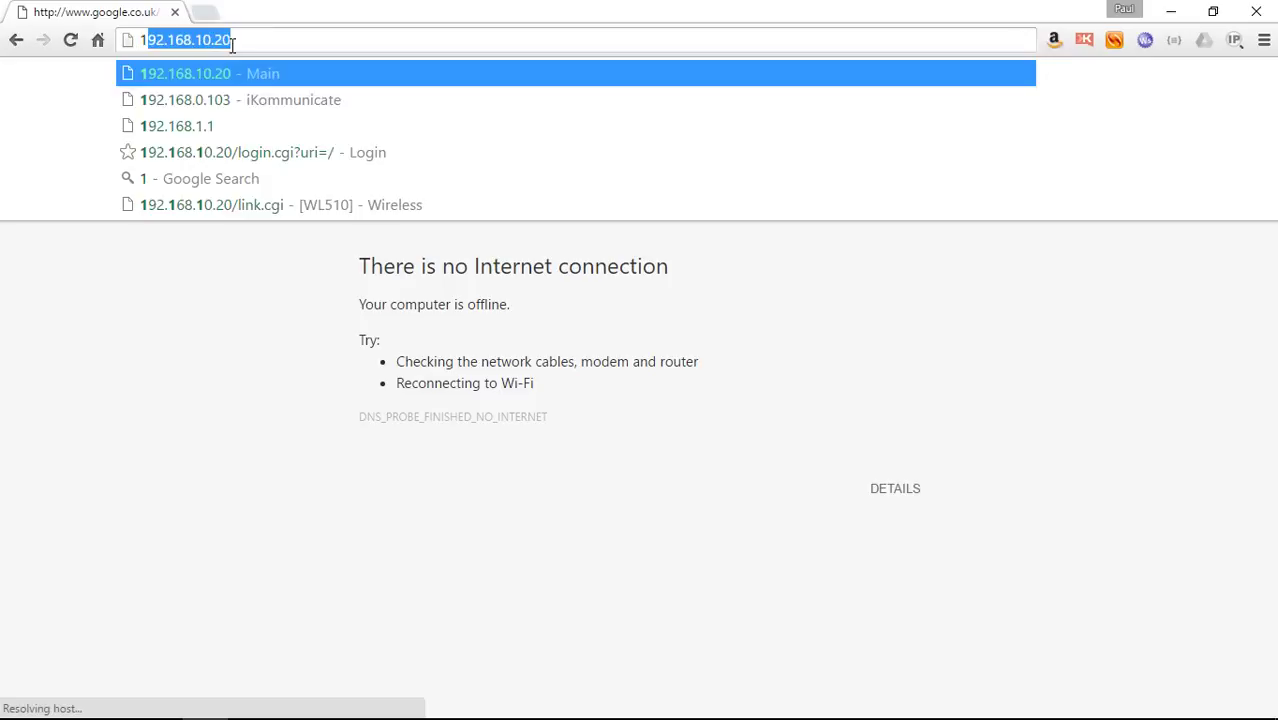
{"action": "type", "text": "92.168.1.1"}
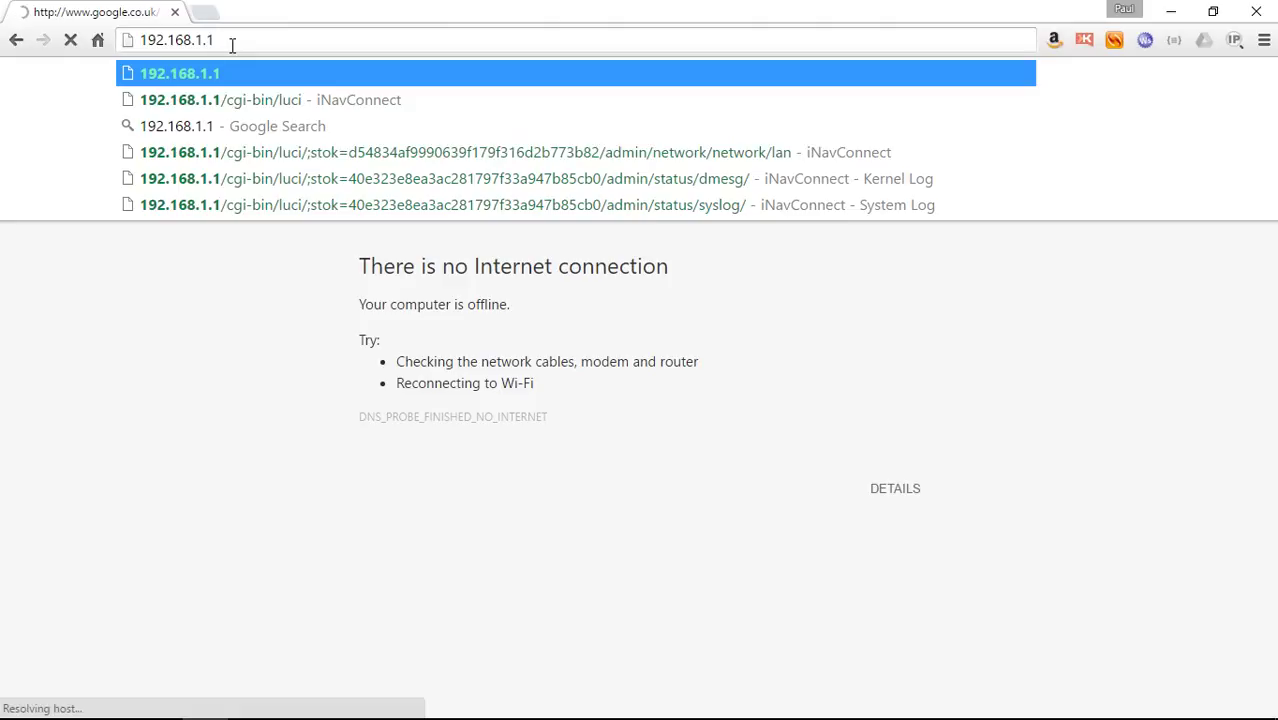
{"action": "key", "text": "Return"}
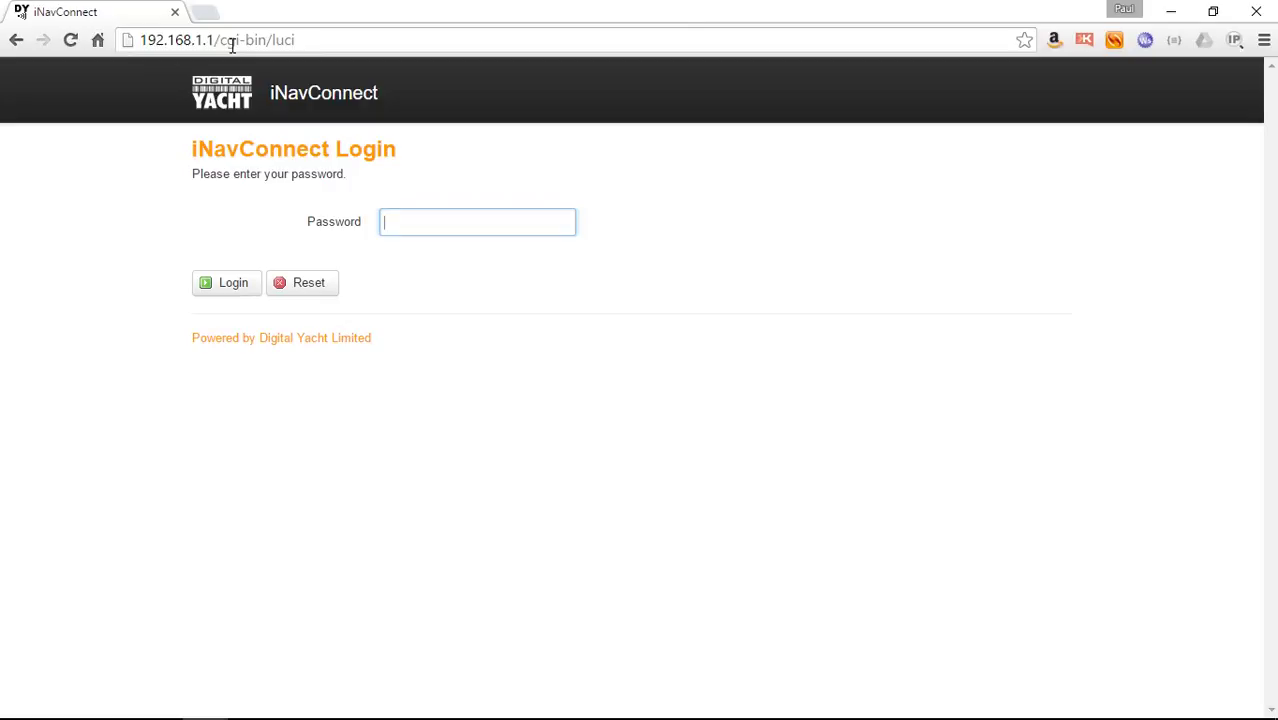
Step: Enter the router's admin password to log in to the iNavConnect Status page
{"action": "type", "text": "•••••••••••"}
{"action": "key", "text": "Return"}
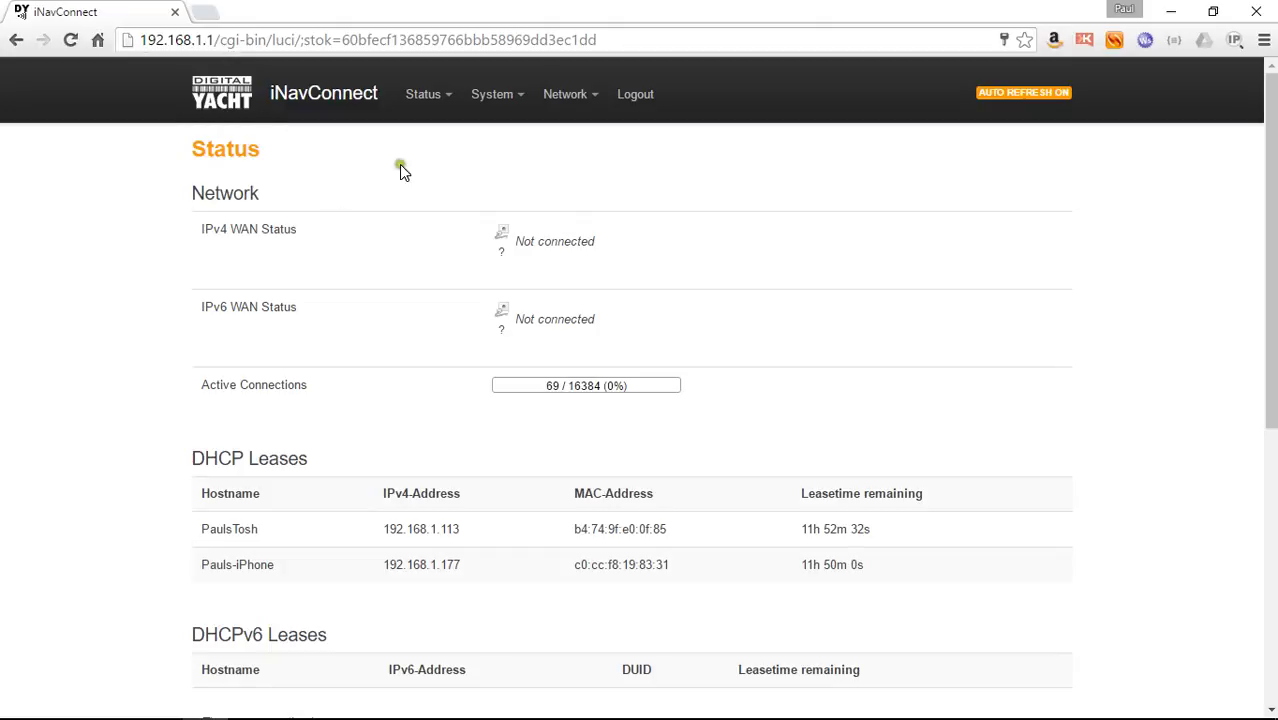
Step: Go to Network > Wifi and edit the iNavConnect (wlan0) network down to its ESSID field
{"action": "mouse_move", "coordinate": [556, 108]}
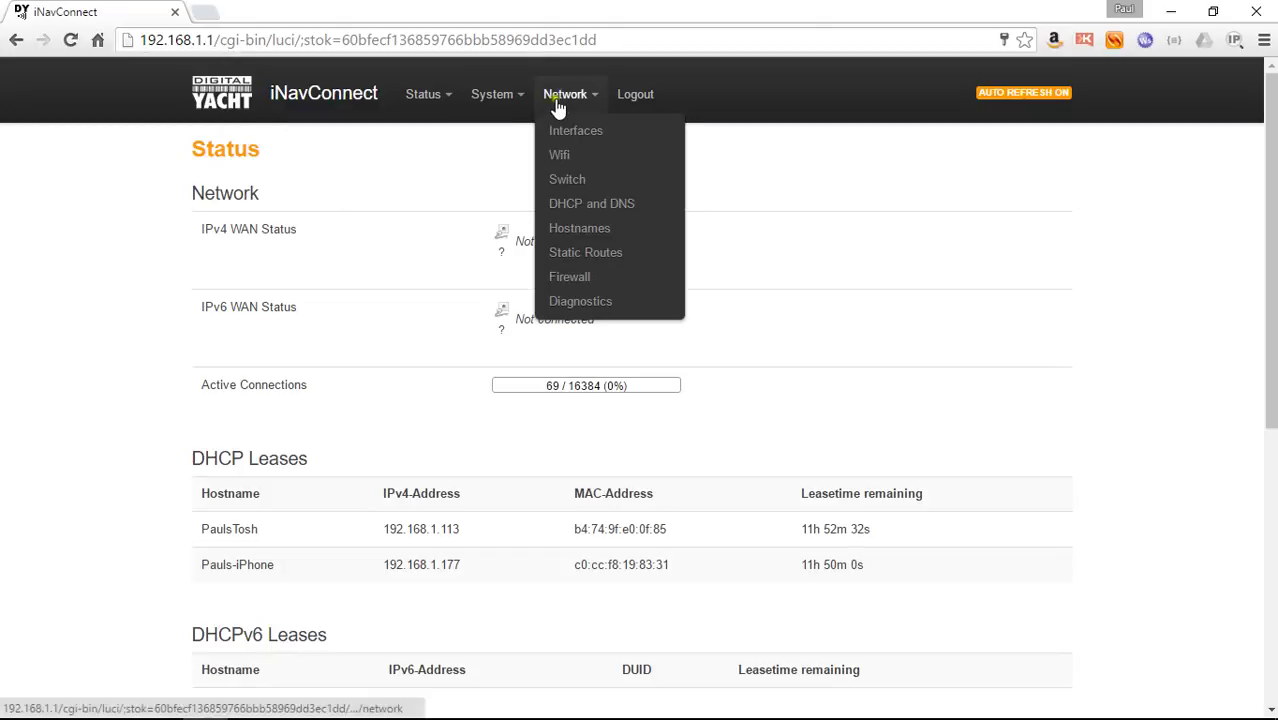
{"action": "left_click", "coordinate": [560, 160]}
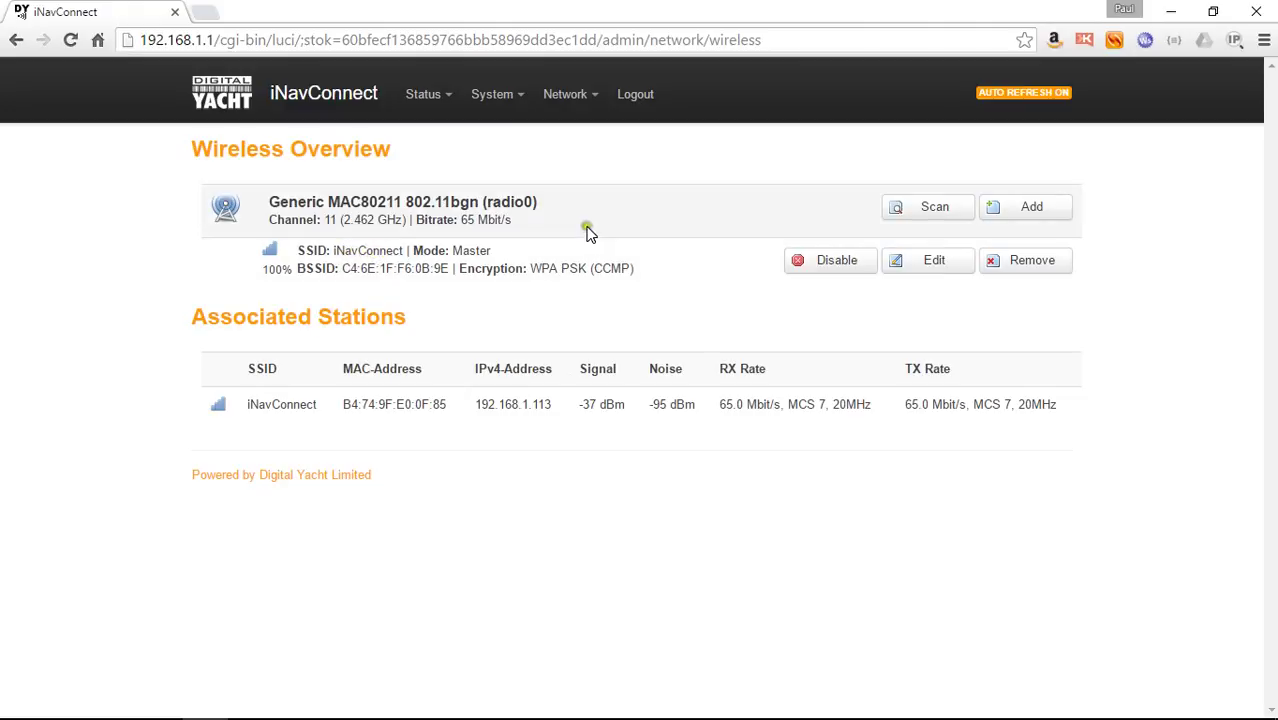
{"action": "left_click", "coordinate": [931, 272]}
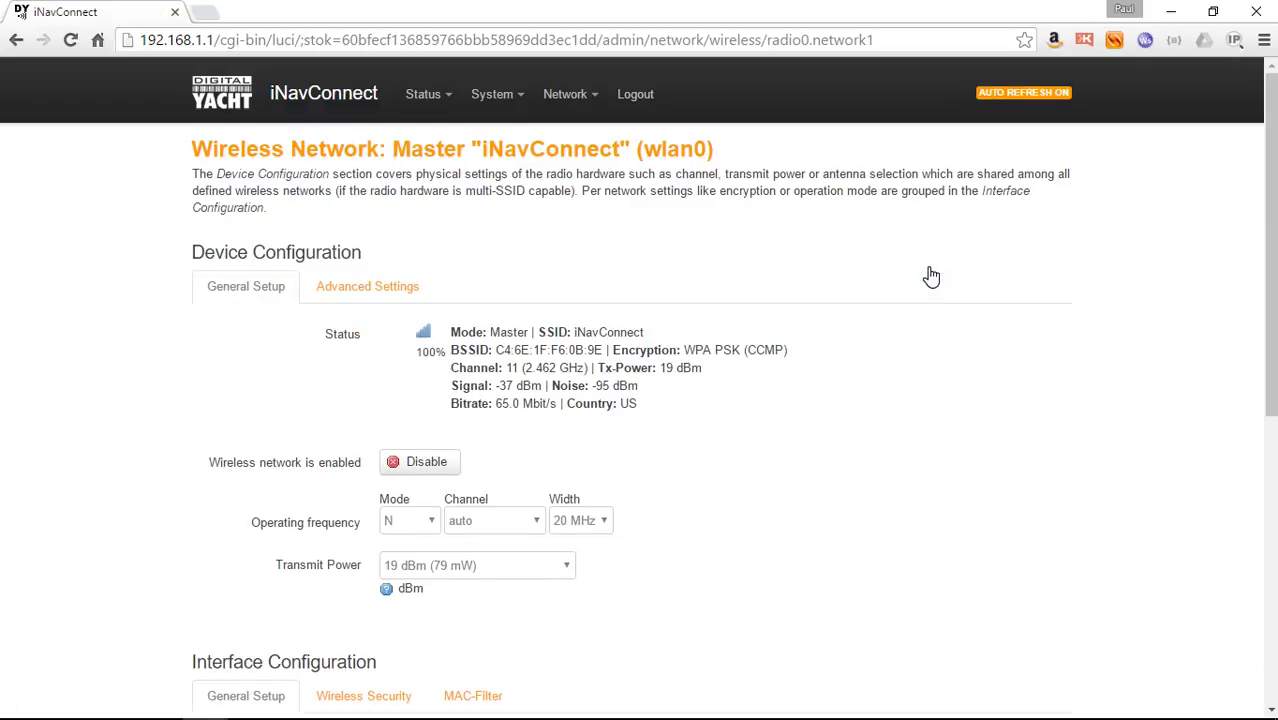
{"action": "scroll", "coordinate": [931, 277], "scroll_direction": "down", "scroll_amount": 4}
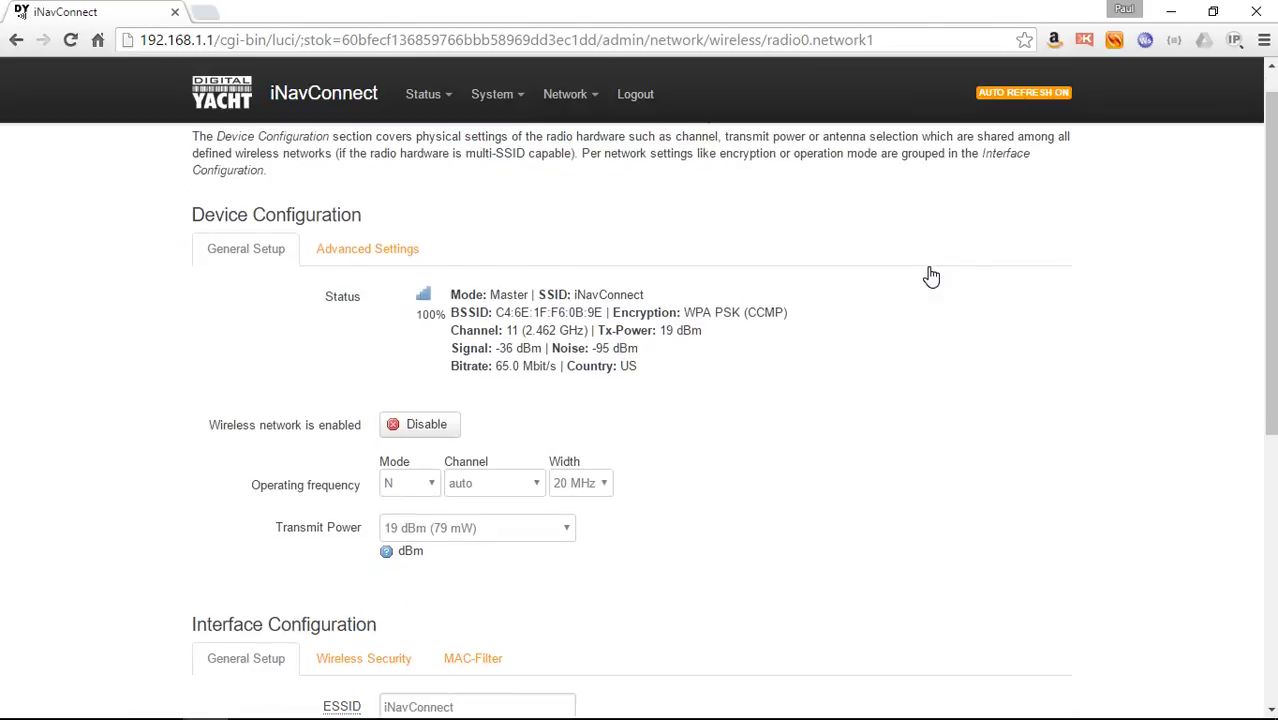
{"action": "scroll", "coordinate": [931, 277], "scroll_direction": "down", "scroll_amount": 2}
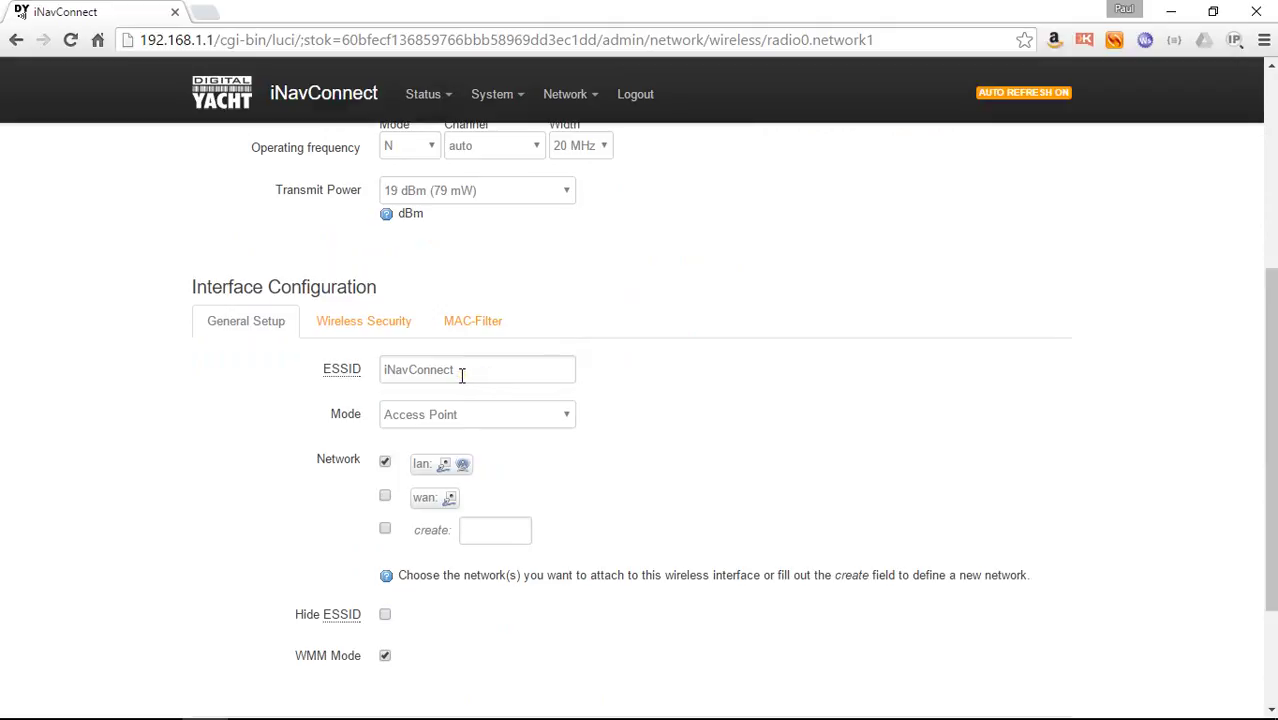
Step: Replace the ESSID iNavConnect with MyBoatName and save it
{"action": "left_click_drag", "start_coordinate": [461, 372], "coordinate": [384, 369]}
{"action": "type", "text": "MyB"}
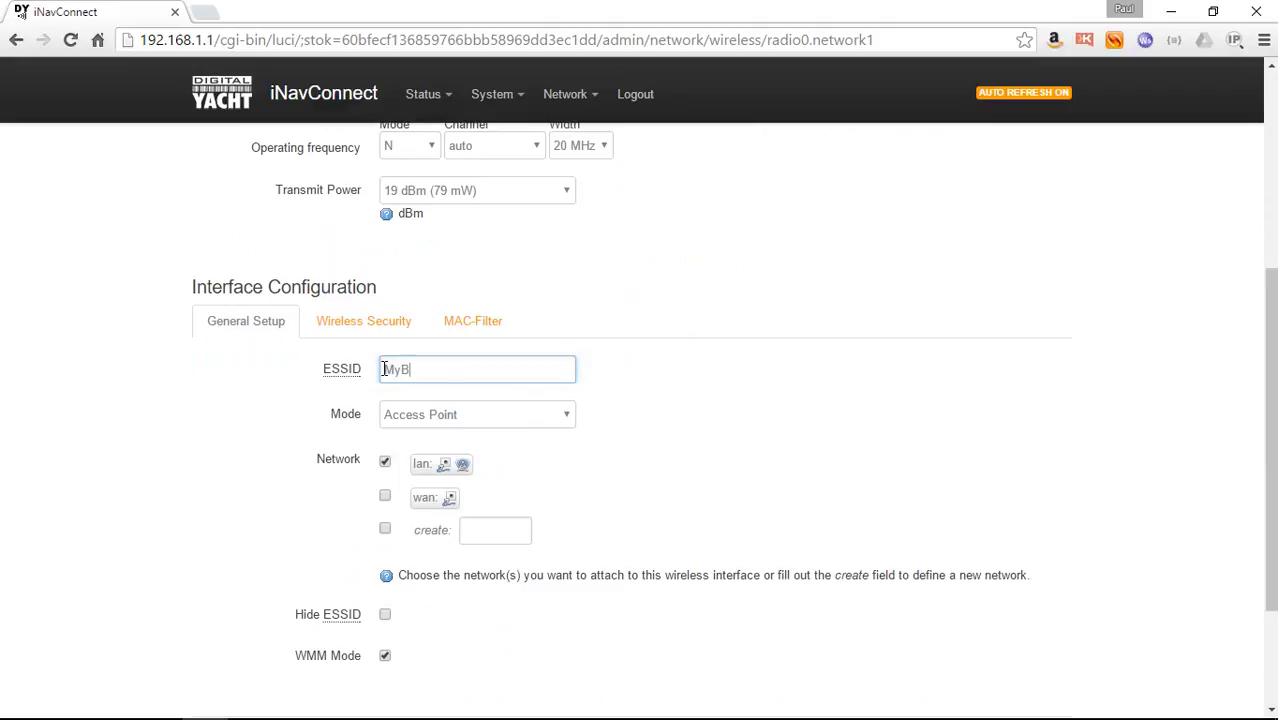
{"action": "type", "text": "oatName"}
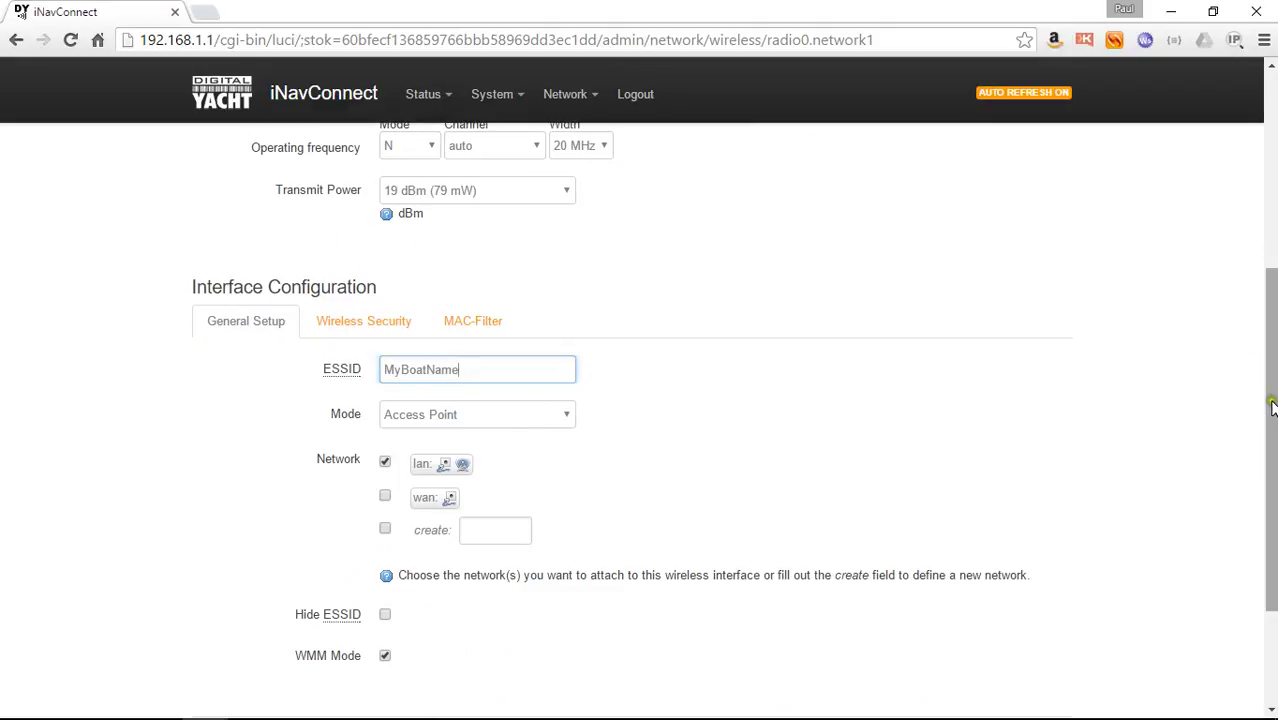
{"action": "left_click_drag", "start_coordinate": [1272, 402], "coordinate": [1272, 496]}
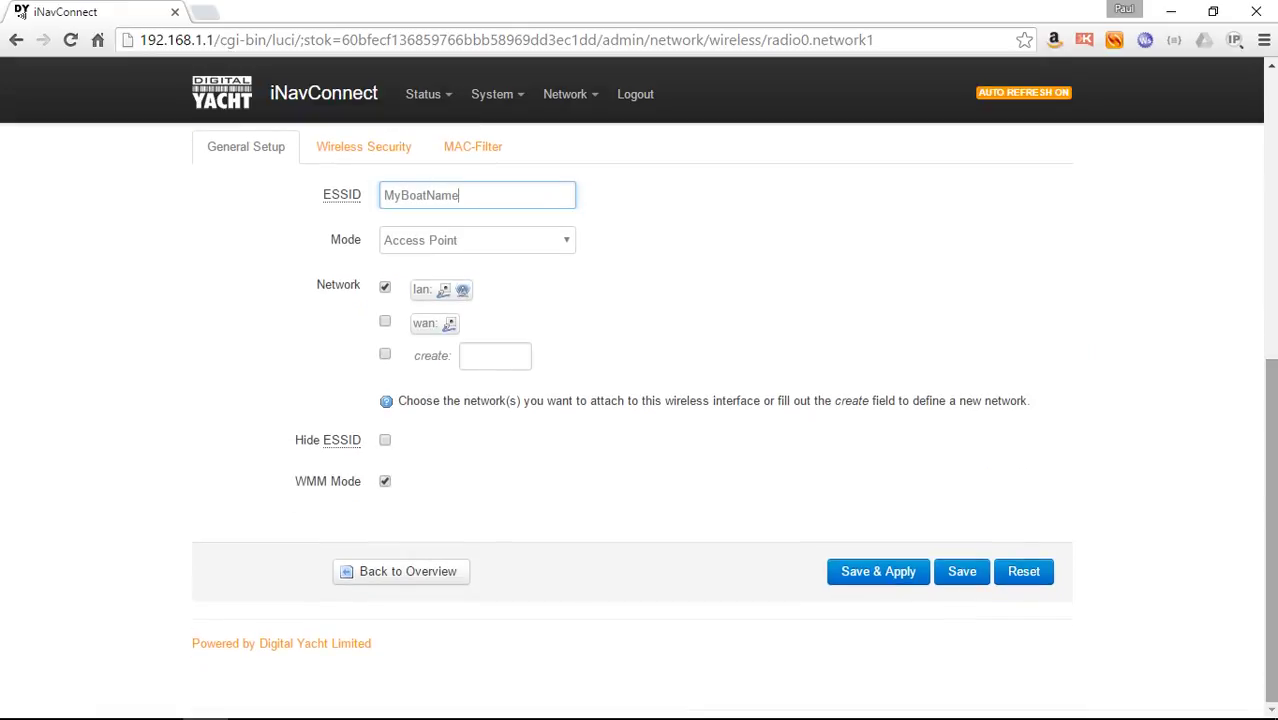
{"action": "left_click", "coordinate": [968, 580]}
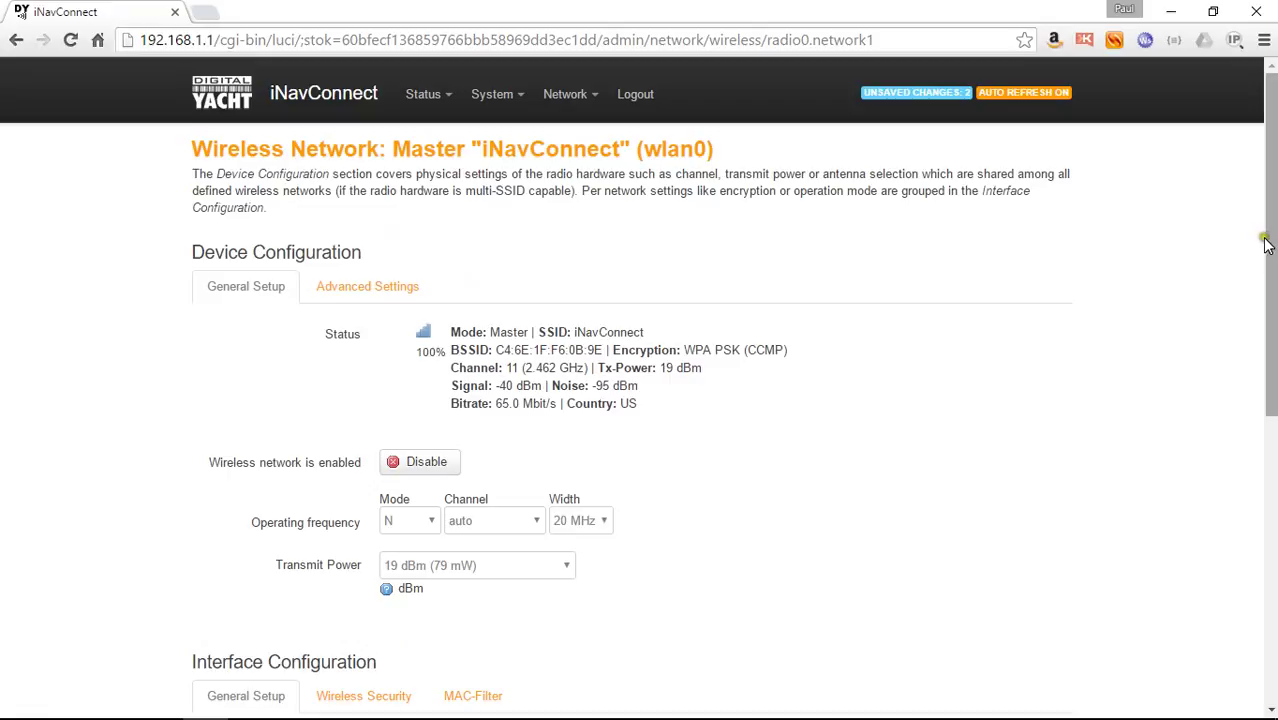
Step: On the Wireless Security tab, reveal the WPA-PSK key and overwrite it with a new password
{"action": "left_click_drag", "start_coordinate": [1268, 234], "coordinate": [1271, 385]}
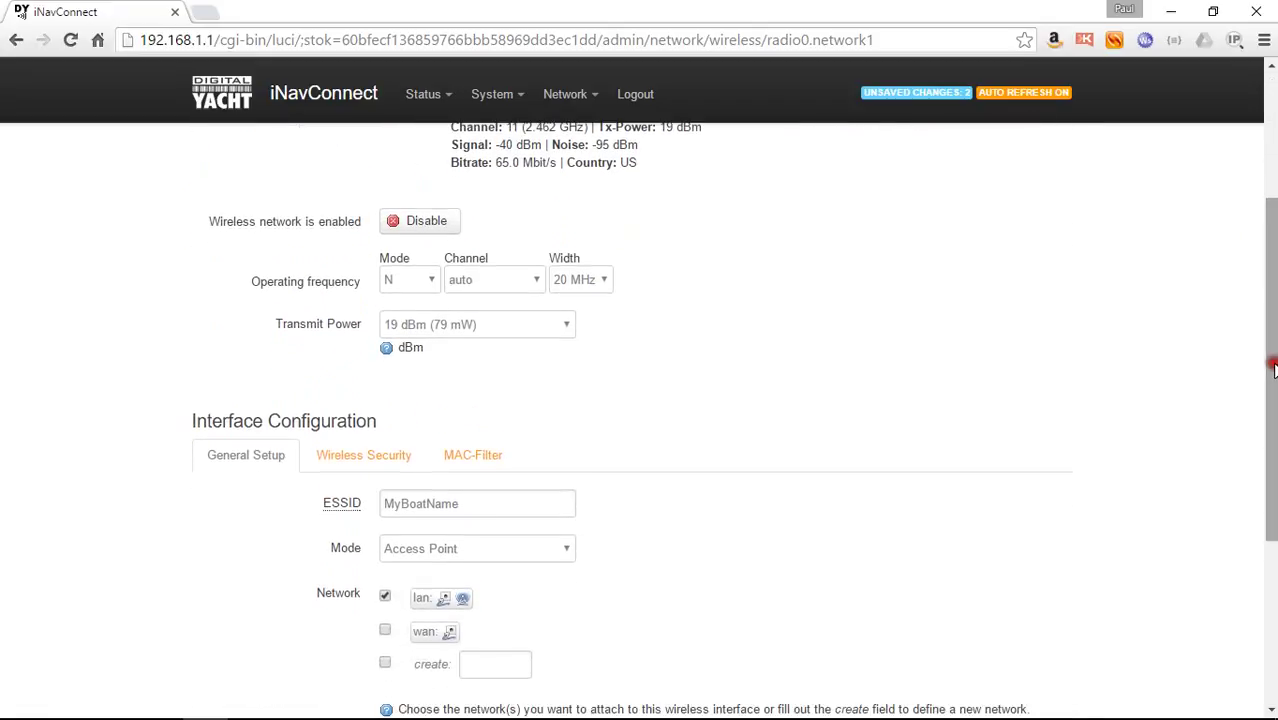
{"action": "left_click", "coordinate": [352, 458]}
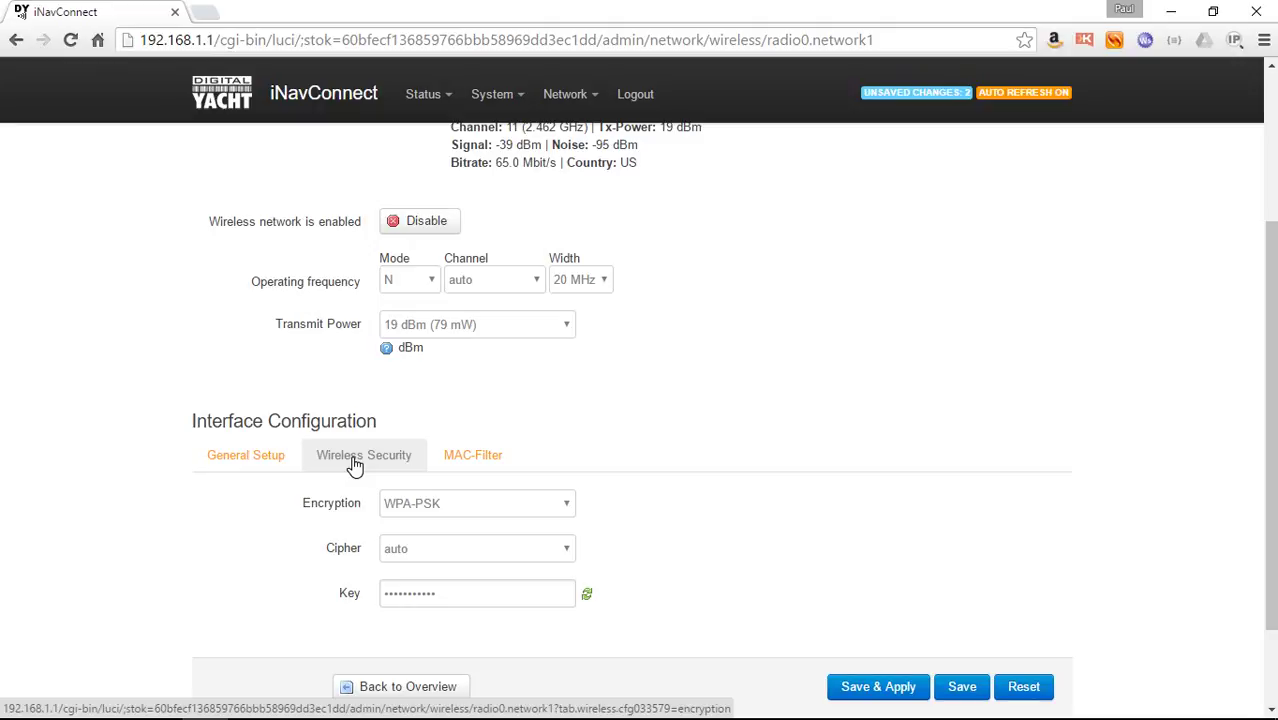
{"action": "left_click", "coordinate": [588, 597]}
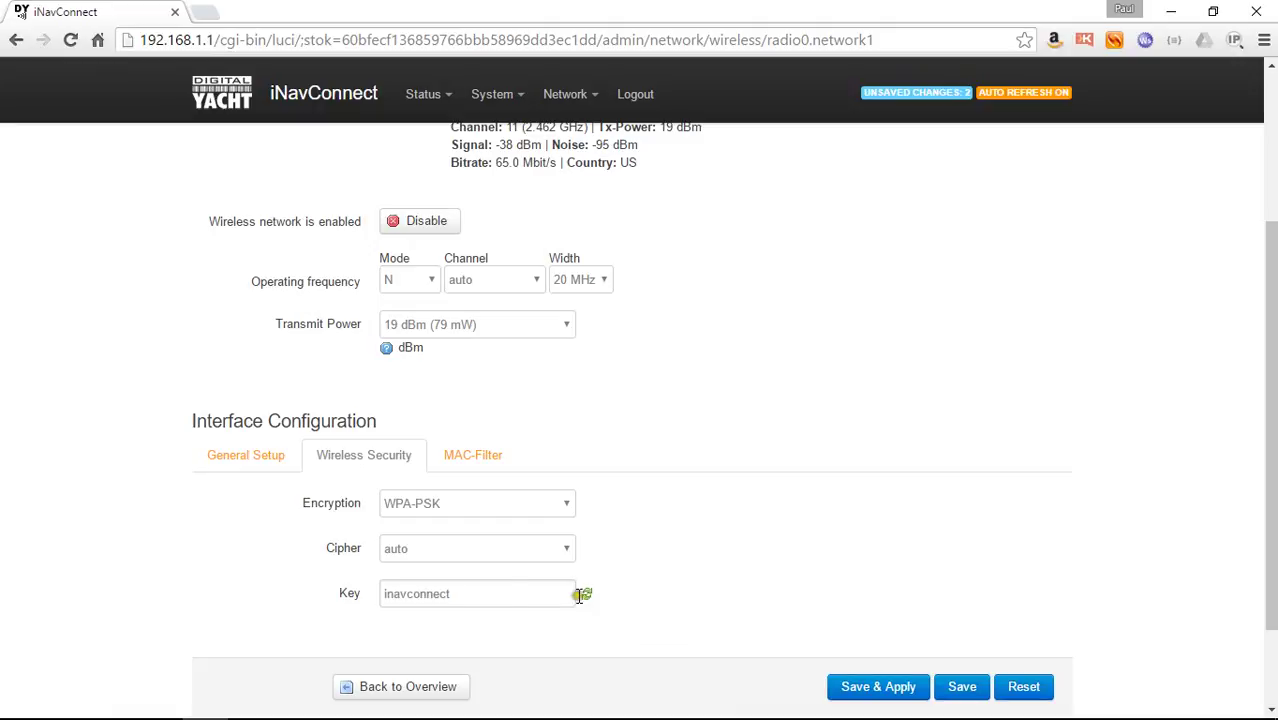
{"action": "left_click", "coordinate": [488, 590]}
{"action": "left_click_drag", "start_coordinate": [484, 592], "coordinate": [354, 596]}
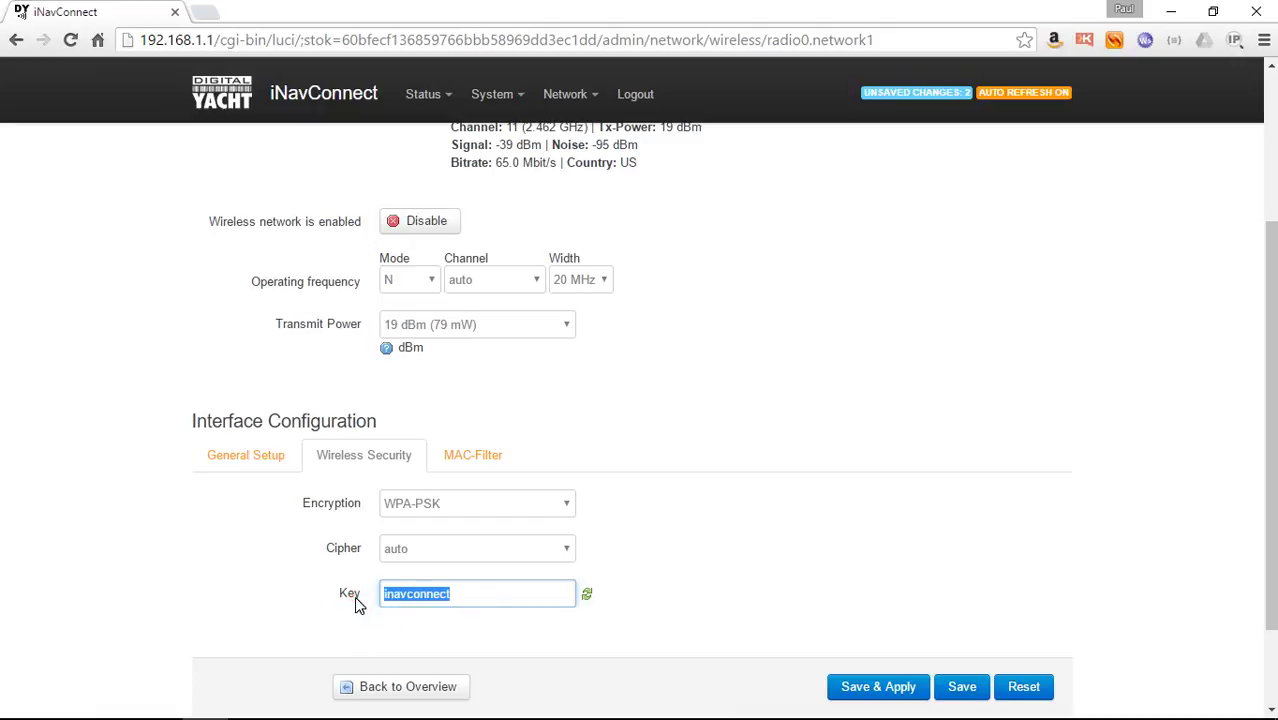
{"action": "type", "text": "myPa"}
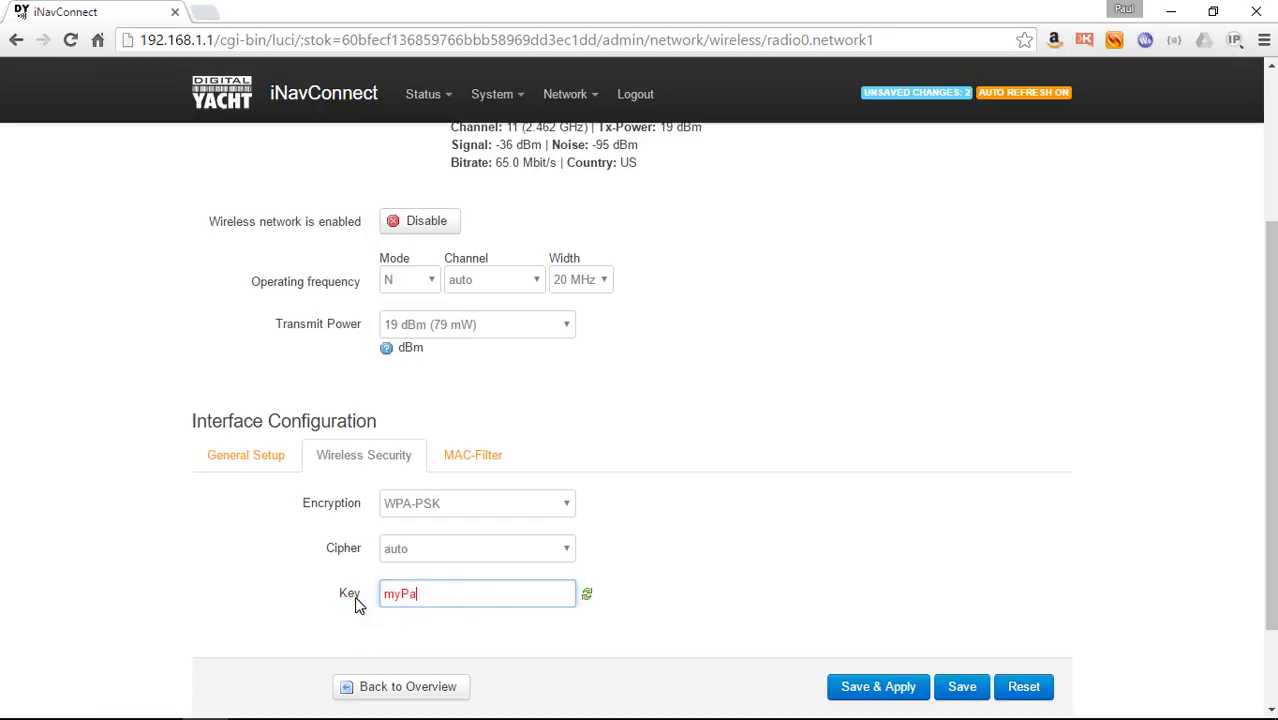
{"action": "type", "text": "ssword"}
Step: Save & Apply the new SSID and key, waiting for the MyBoatName network to appear
{"action": "left_click", "coordinate": [876, 689]}
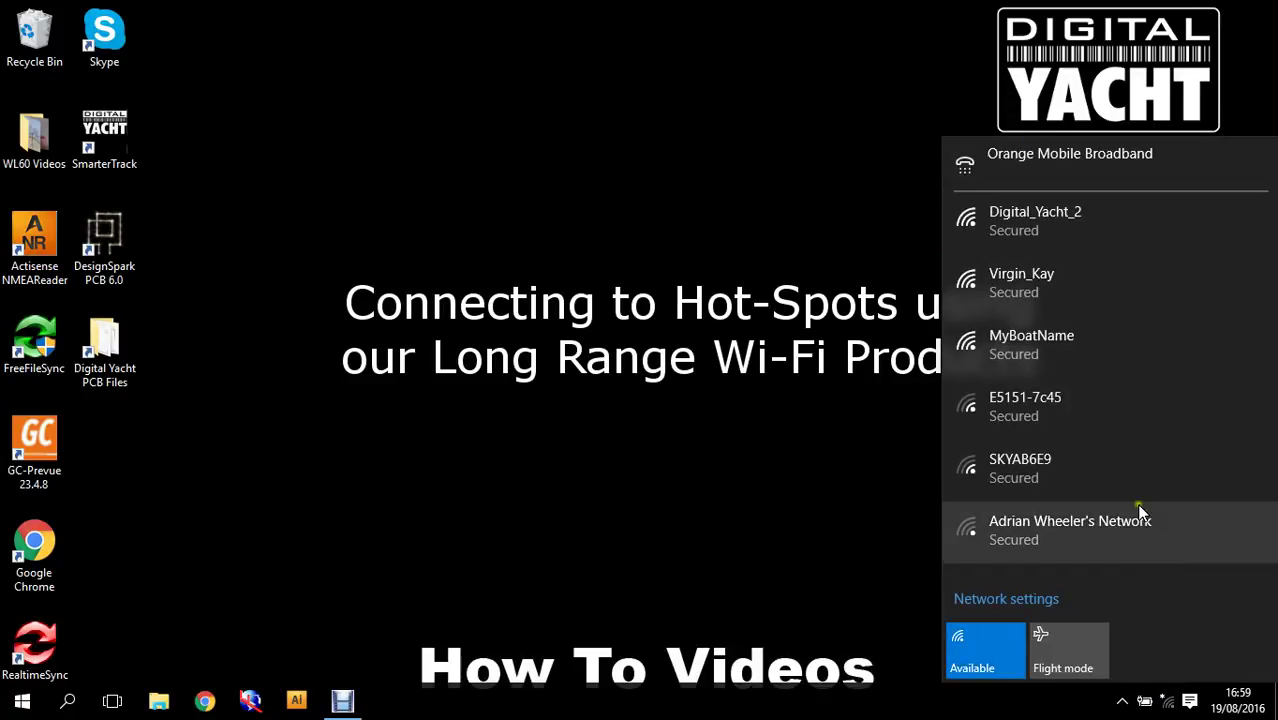
Step: Connect to MyBoatName from the Wi-Fi flyout, entering the new network security key
{"action": "left_click", "coordinate": [1028, 348]}
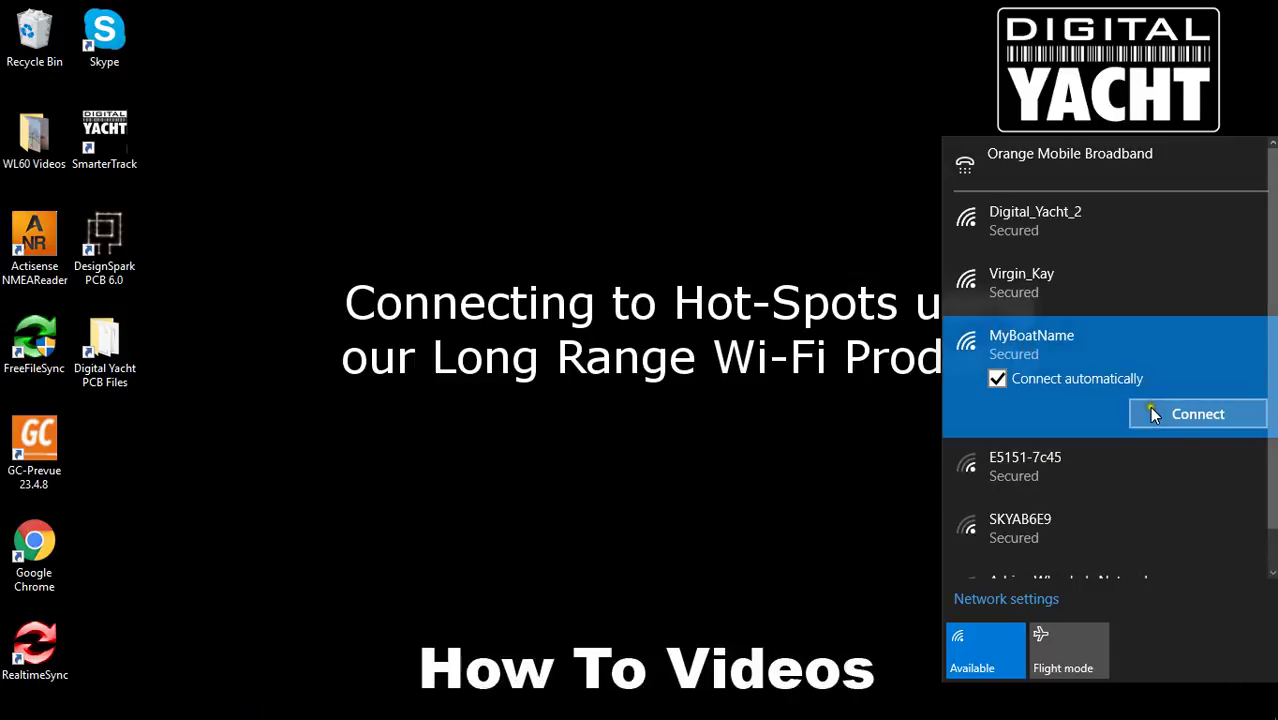
{"action": "left_click", "coordinate": [1150, 408]}
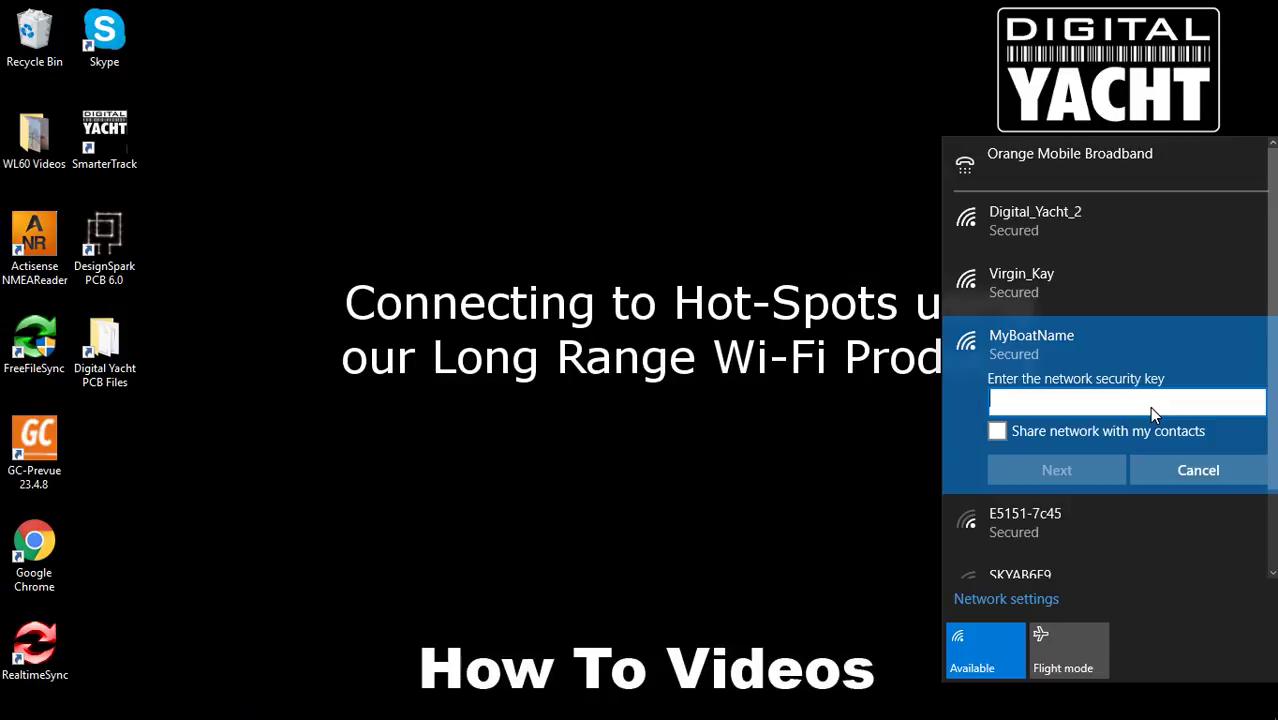
{"action": "type", "text": "•••••••••"}
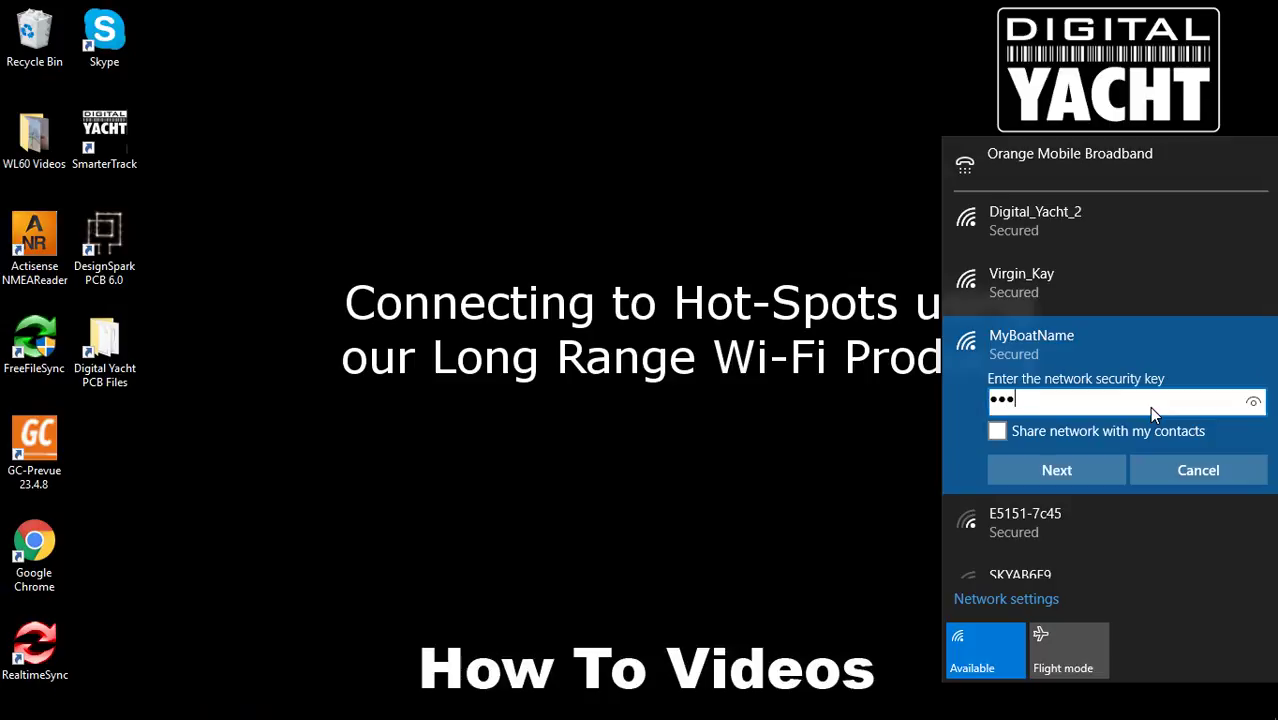
{"action": "type", "text": "•"}
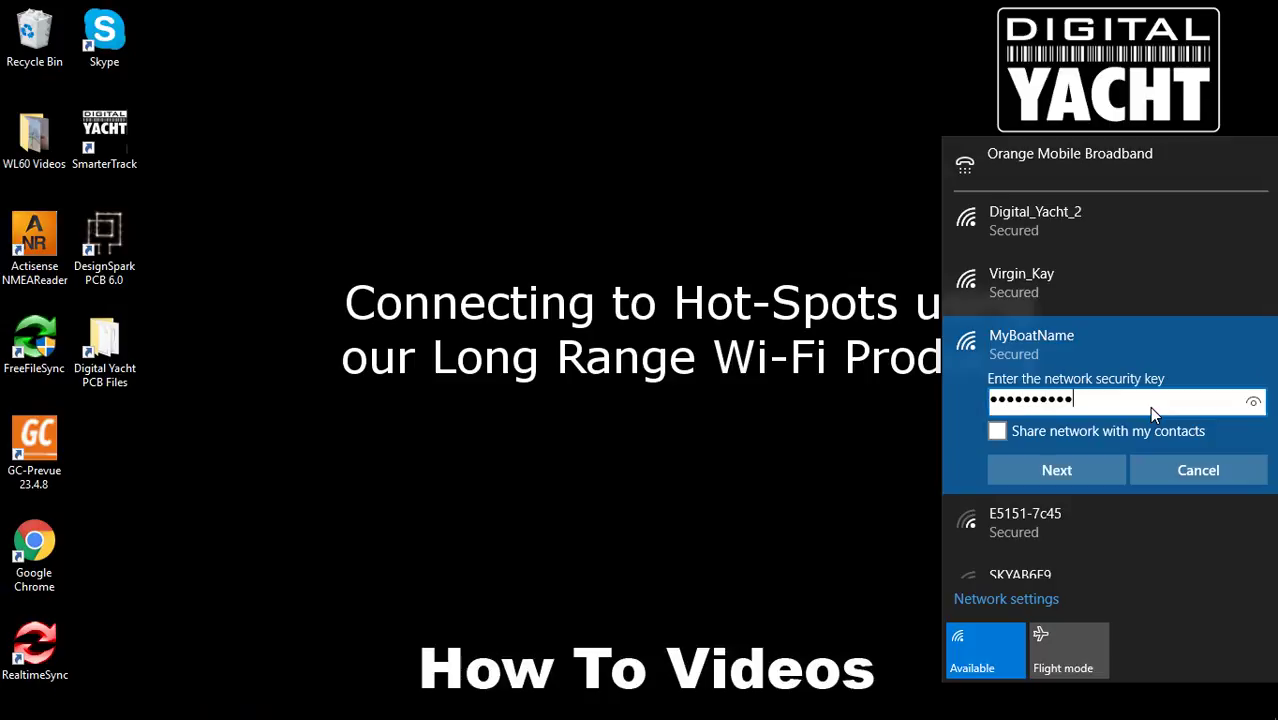
{"action": "left_click", "coordinate": [1076, 471]}
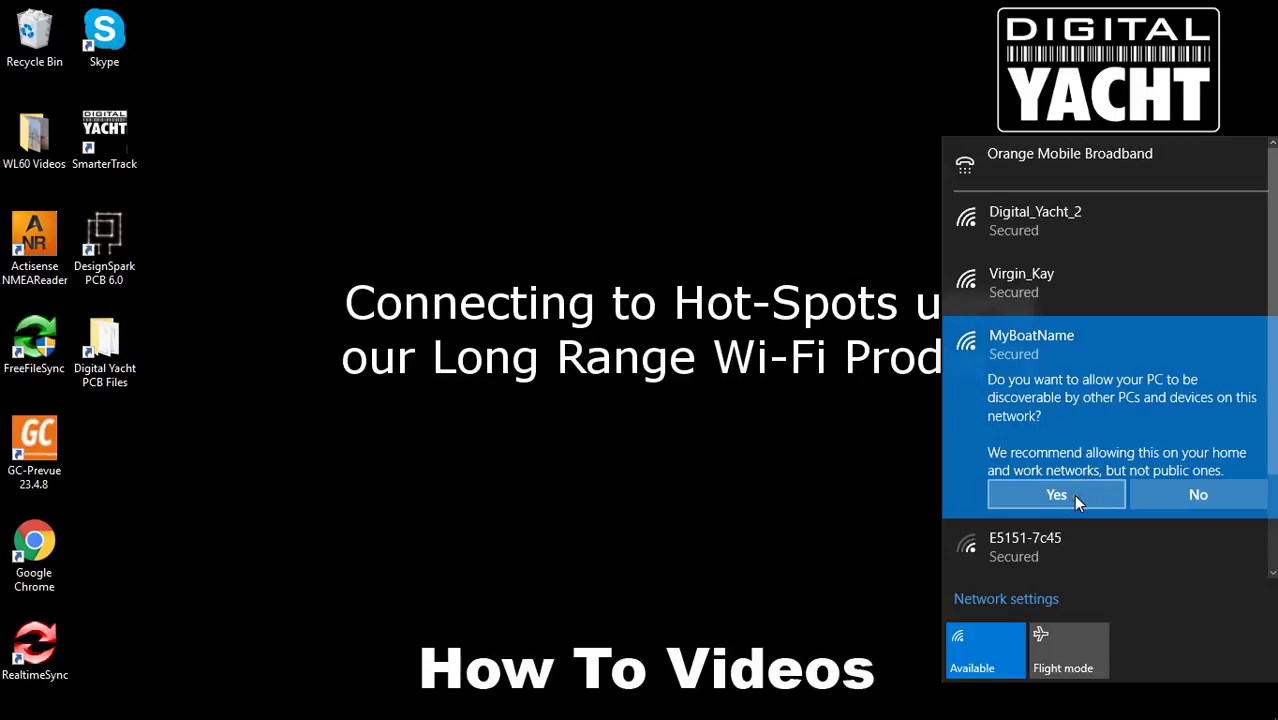
Step: Answer Yes to make the PC discoverable on MyBoatName and let the connection finish
{"action": "left_click", "coordinate": [1076, 502]}
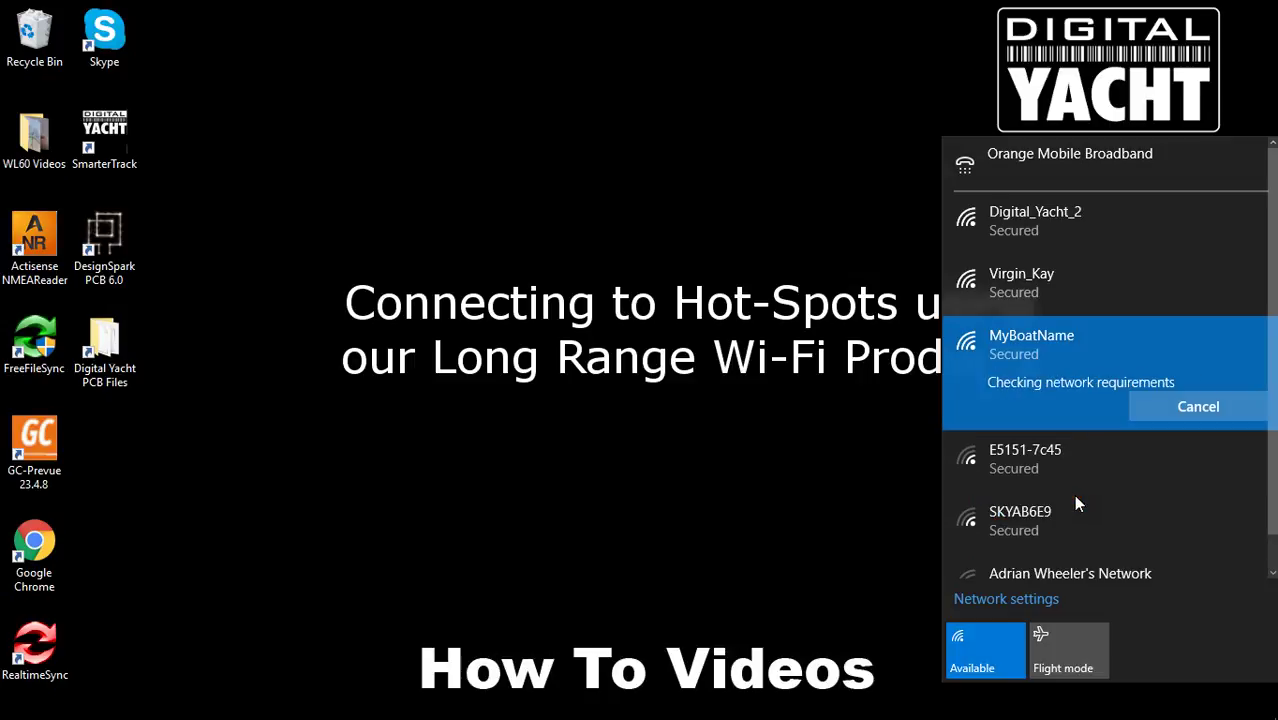